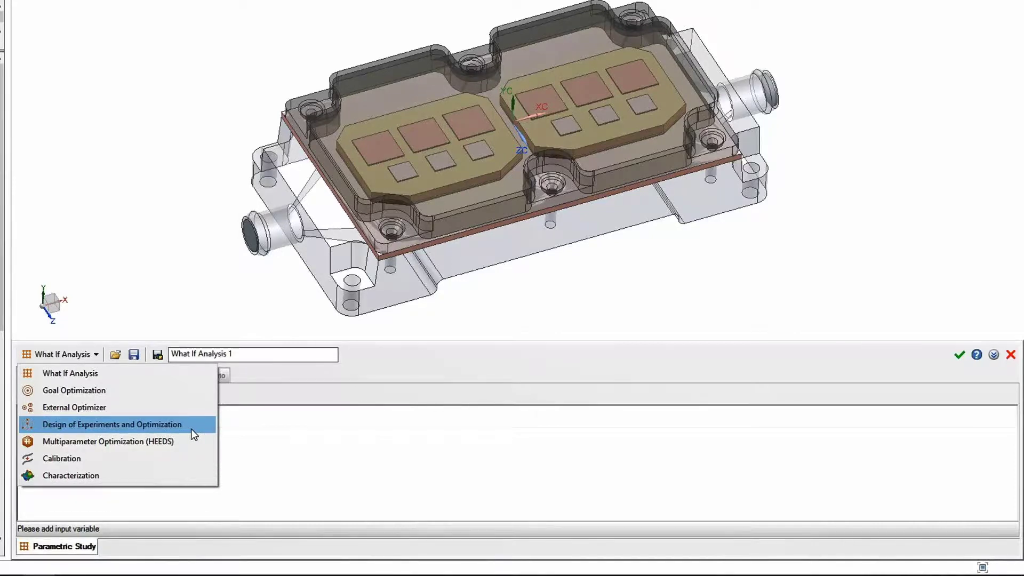
- Switch the study to HEEDS multiparameter optimization and tick Flo_Diameter, Flo_Draft_Angle and Flo_Pitch as inputs
left_click(187, 446)
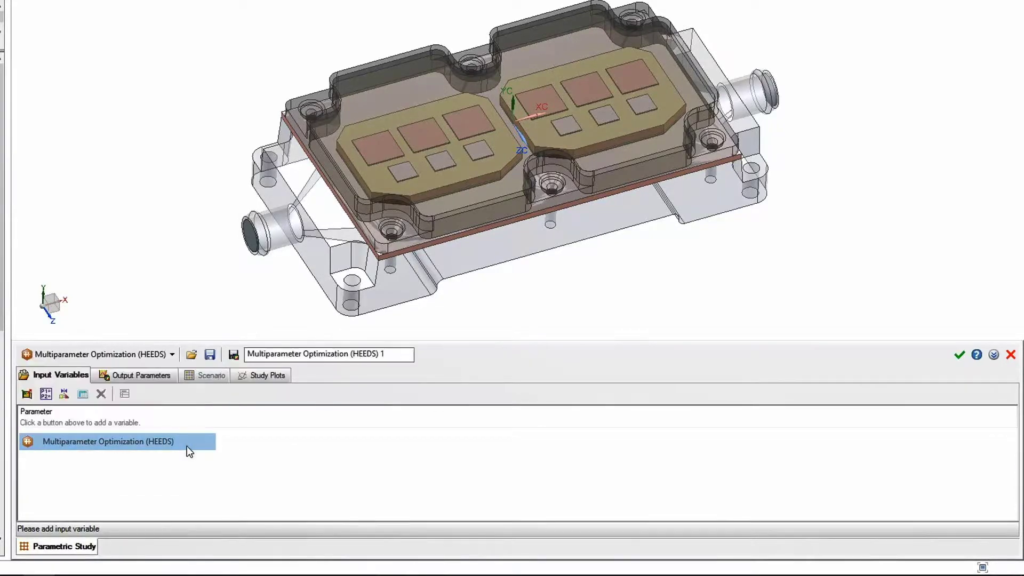
left_click_drag(241, 339, 213, 233)
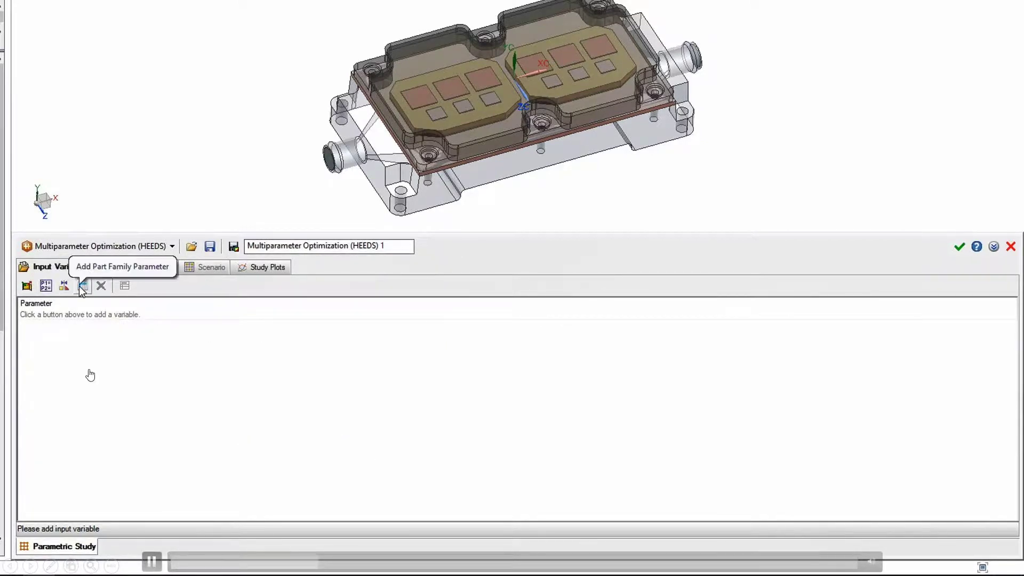
left_click(47, 287)
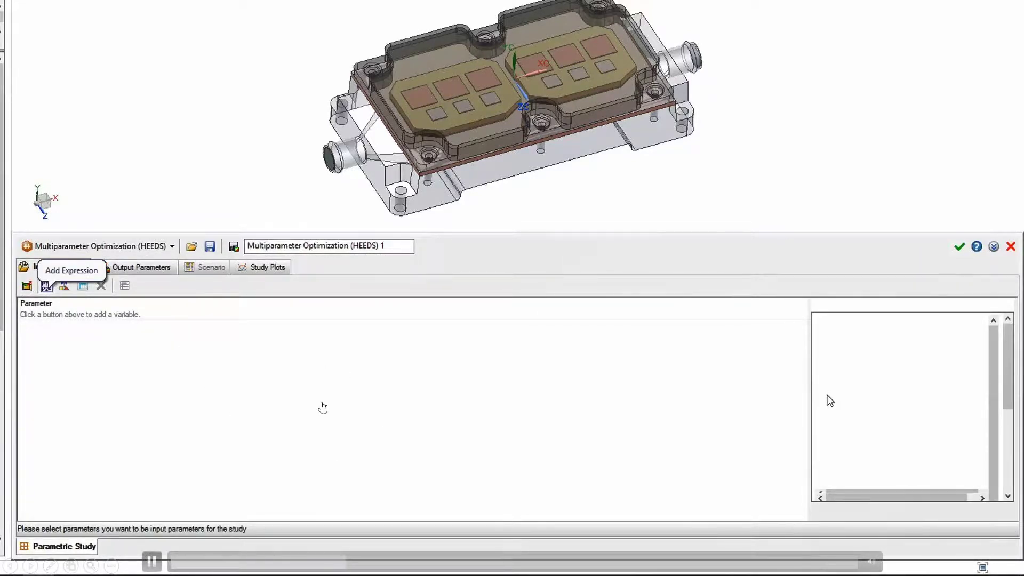
left_click(993, 331)
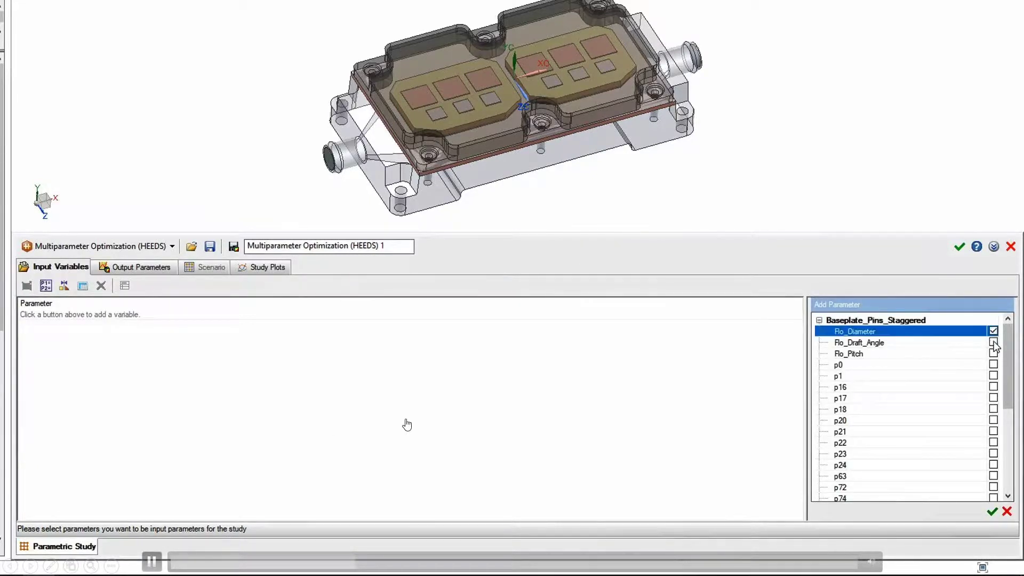
left_click(993, 342)
left_click(993, 354)
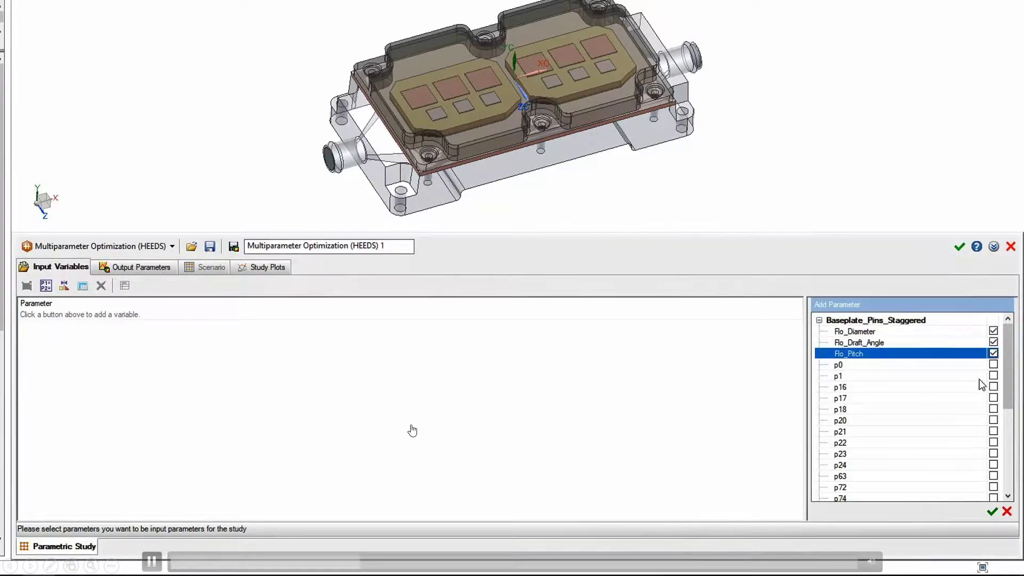
- Confirm the three inputs and set the Flo_Diameter range to 2–4
left_click(992, 512)
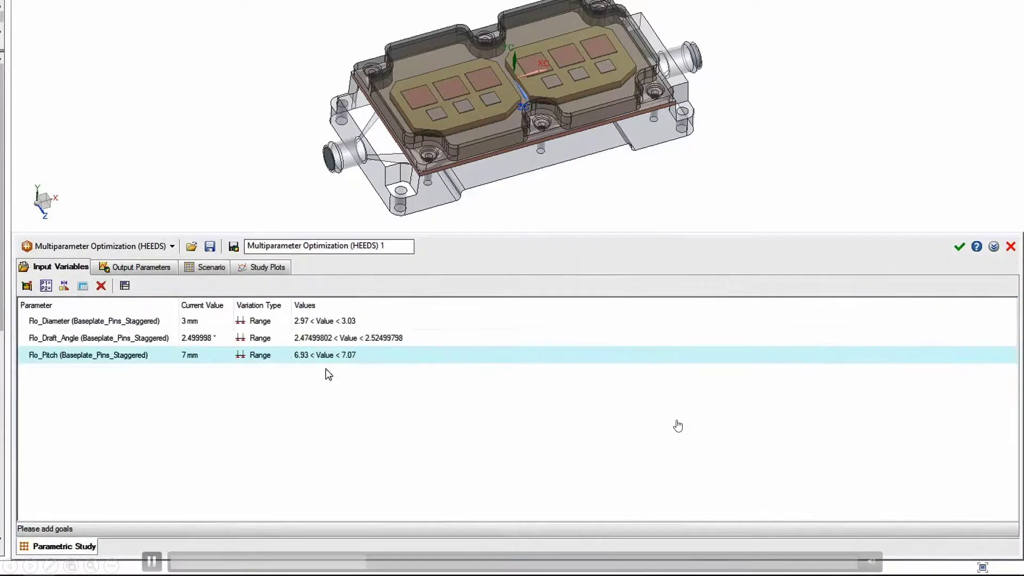
left_click(343, 321)
double_click(864, 347)
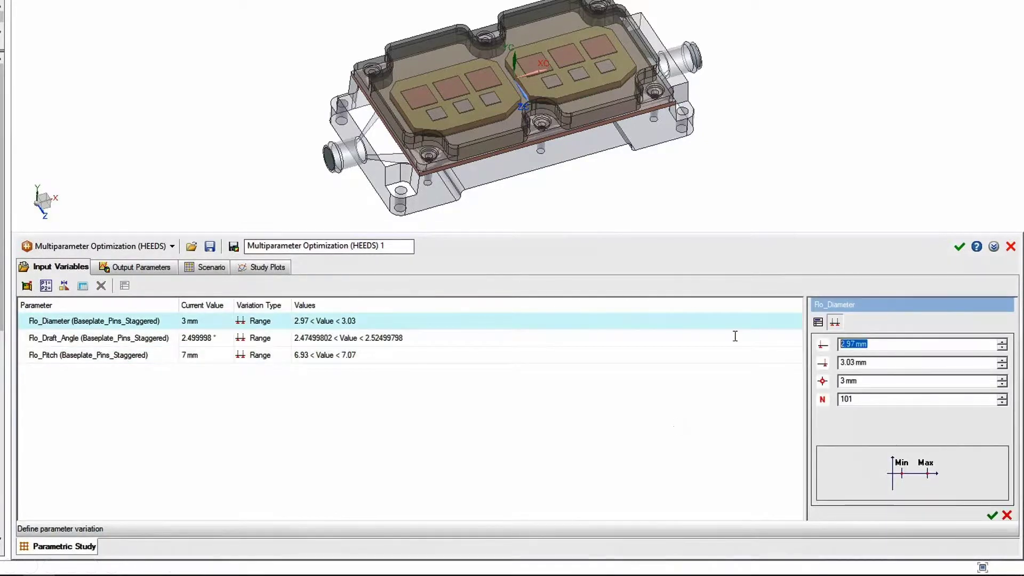
type("2")
key("Tab")
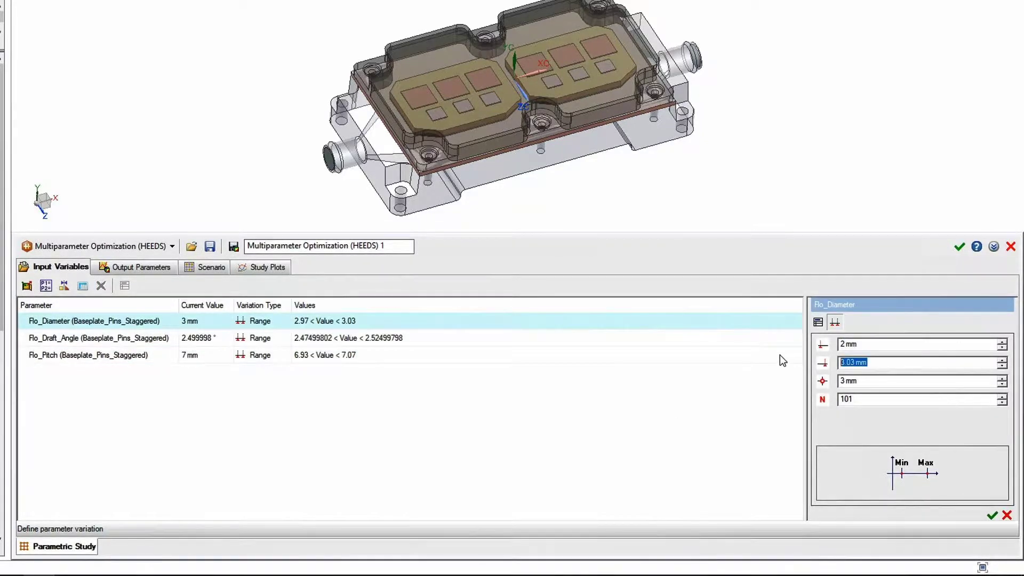
type("4")
left_click(992, 515)
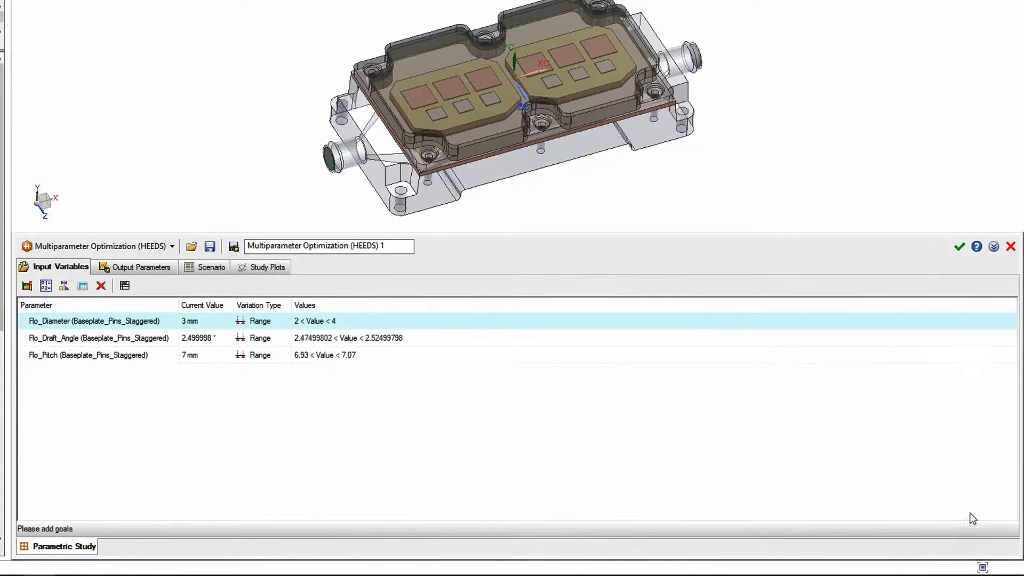
- Set the Flo_Draft_Angle range to 1–4
left_click(571, 335)
double_click(889, 344)
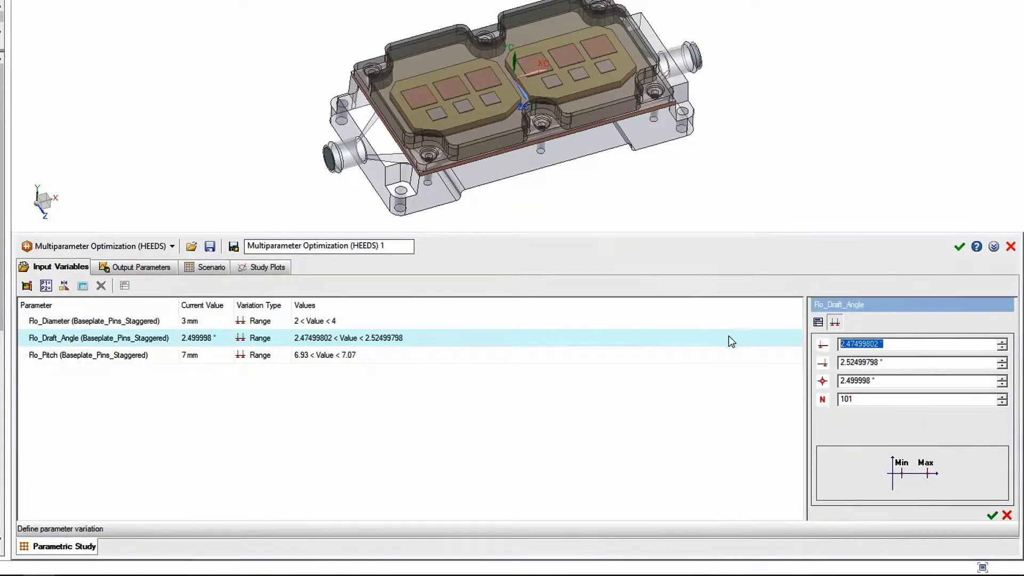
type("1")
key("Tab")
type("4")
left_click(993, 515)
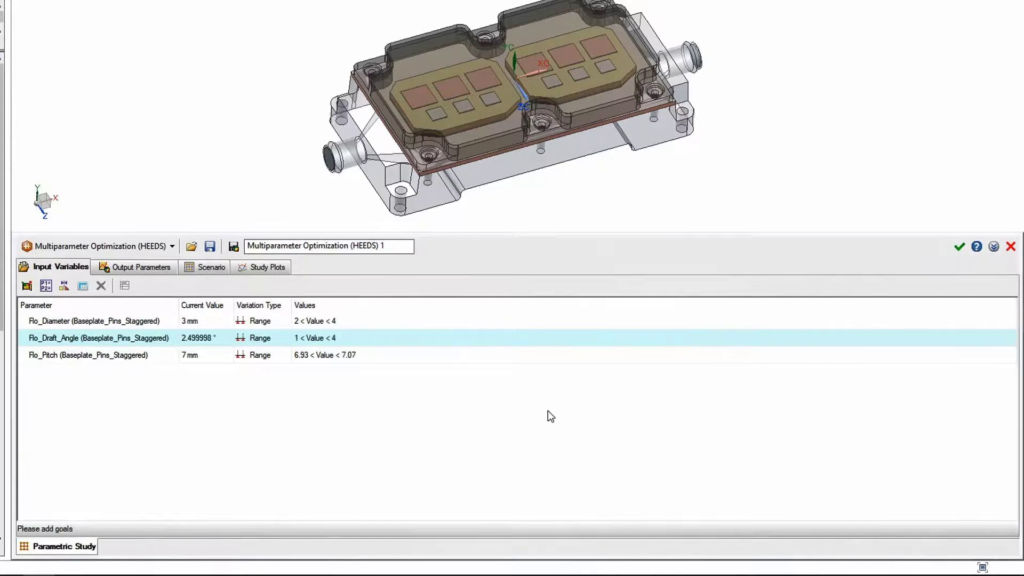
- Set the Flo_Pitch range to 5–10
left_click(366, 355)
double_click(885, 345)
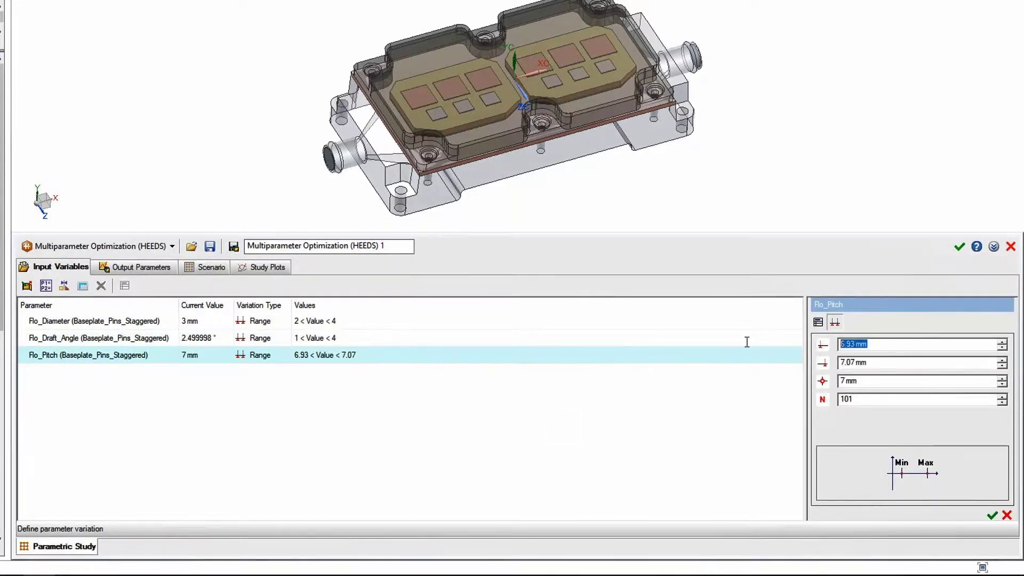
type("5")
double_click(895, 367)
type("10")
left_click(993, 515)
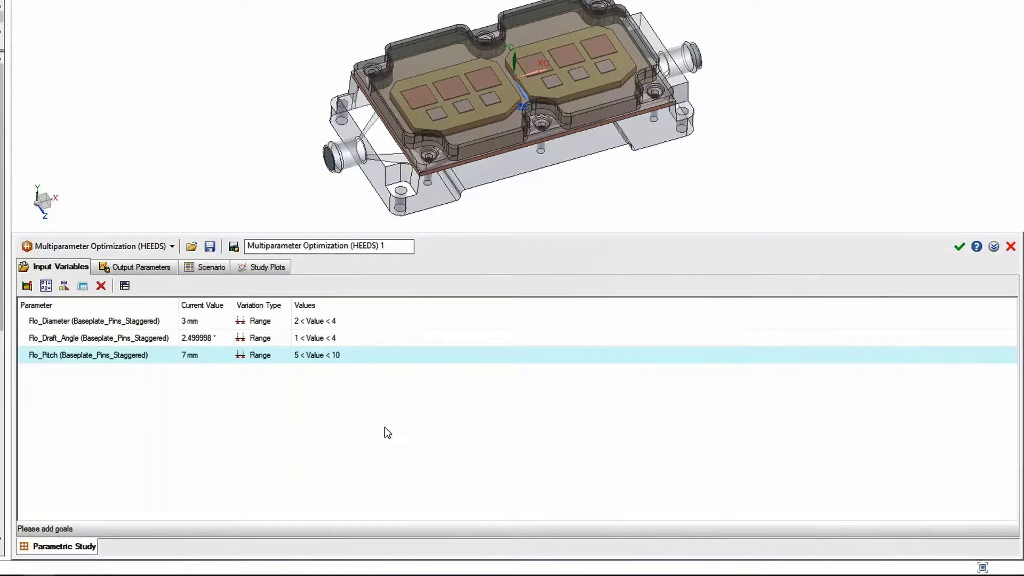
- Add the VG IGBT maximum temperature as an output with an upper bound of 95
left_click(158, 268)
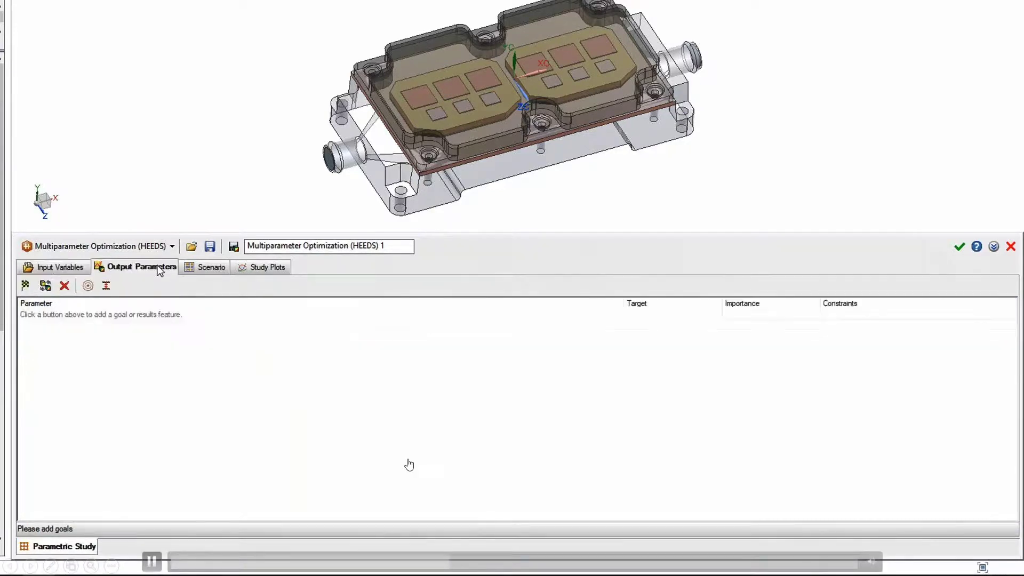
left_click(25, 285)
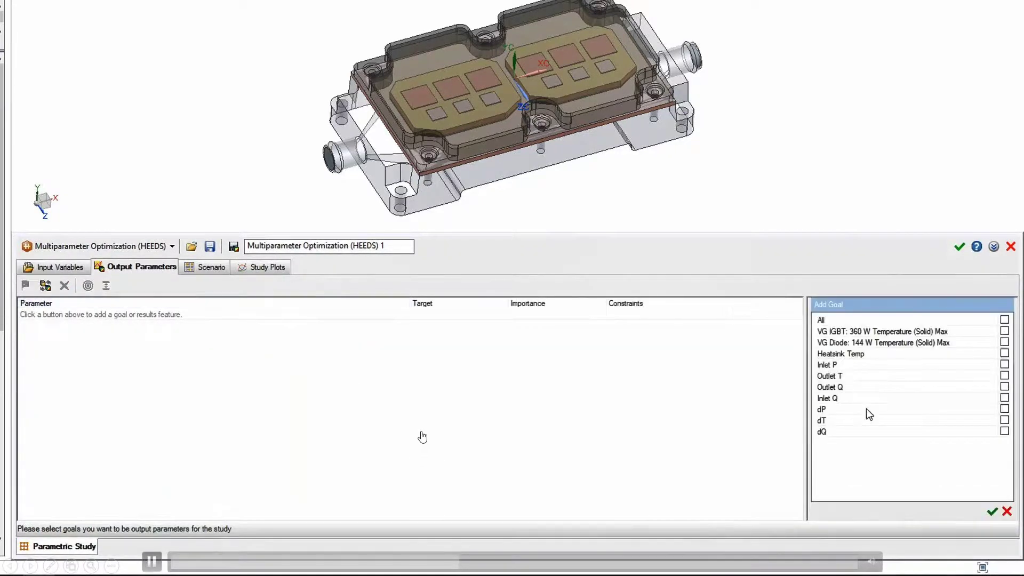
left_click(1004, 331)
left_click(660, 413)
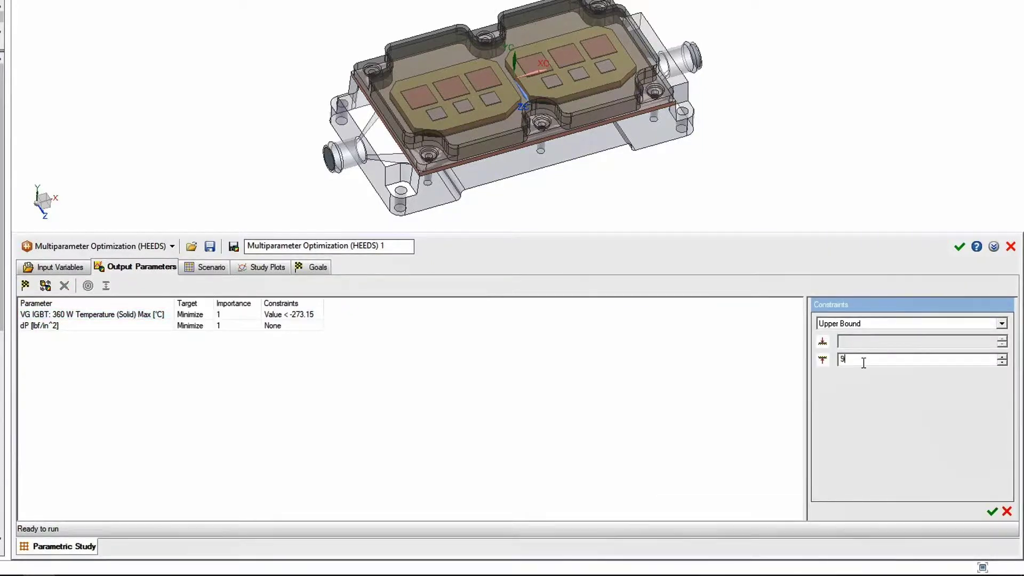
type("5")
left_click(992, 511)
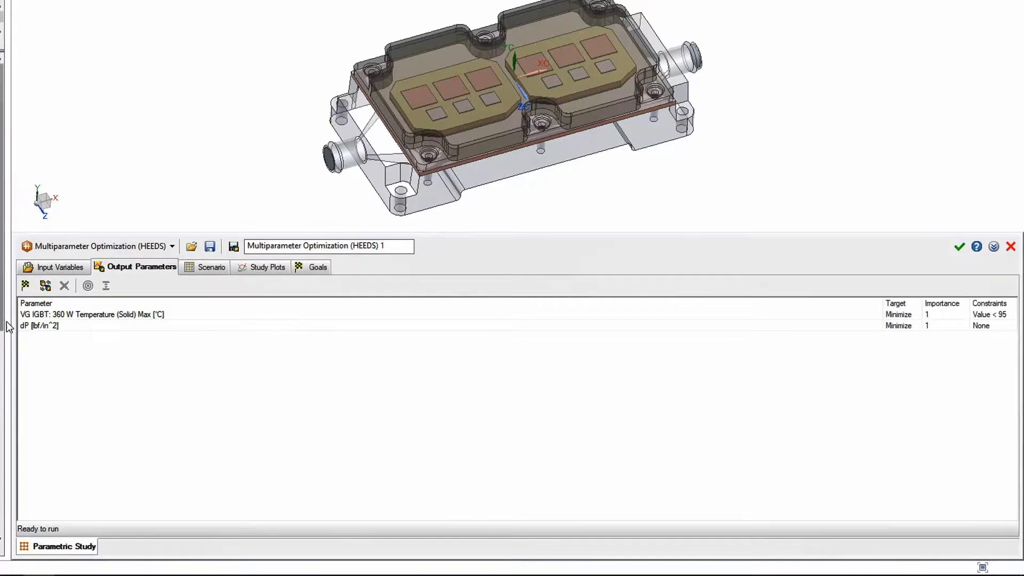
- Give the dP output an Upper Bound constraint of 0.17
left_click(69, 325)
left_click(106, 285)
left_click(852, 323)
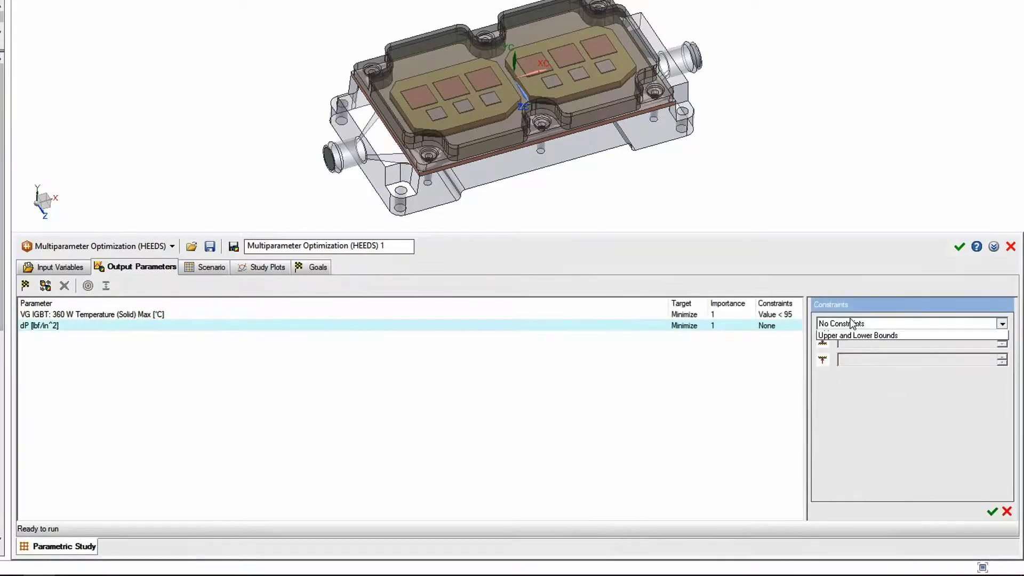
left_click(855, 359)
left_click(886, 365)
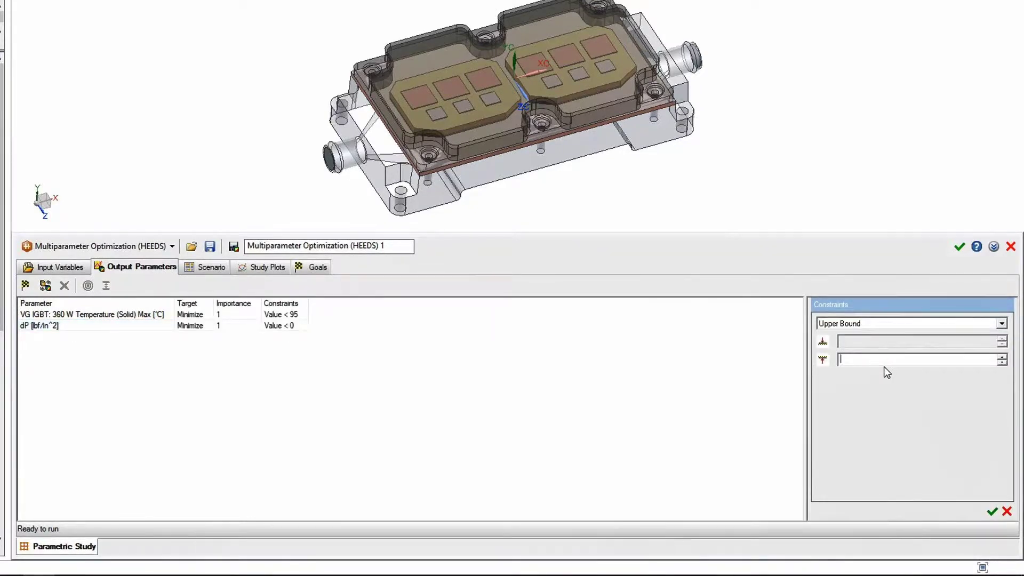
type("0.17")
left_click(986, 512)
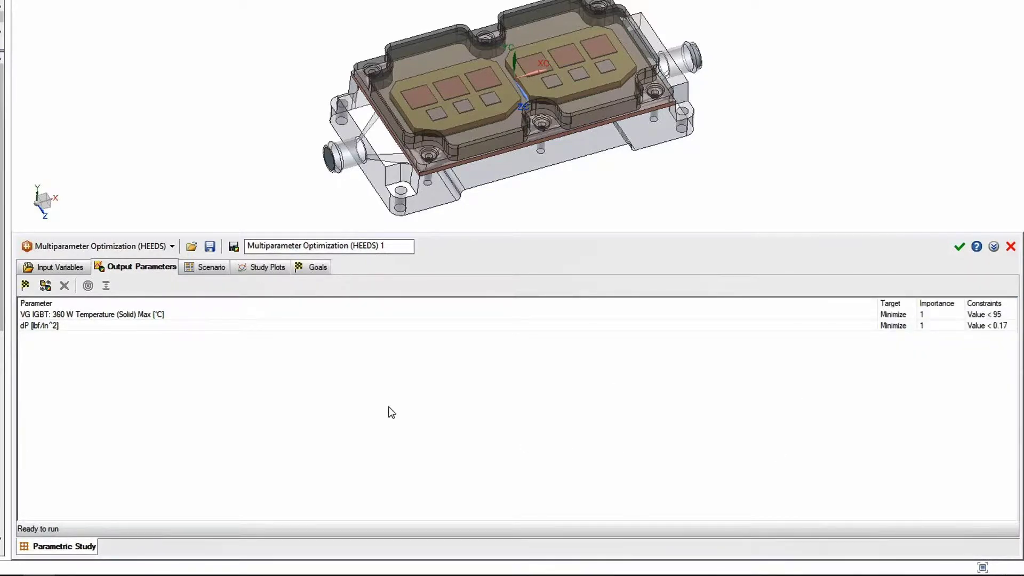
left_click(199, 268)
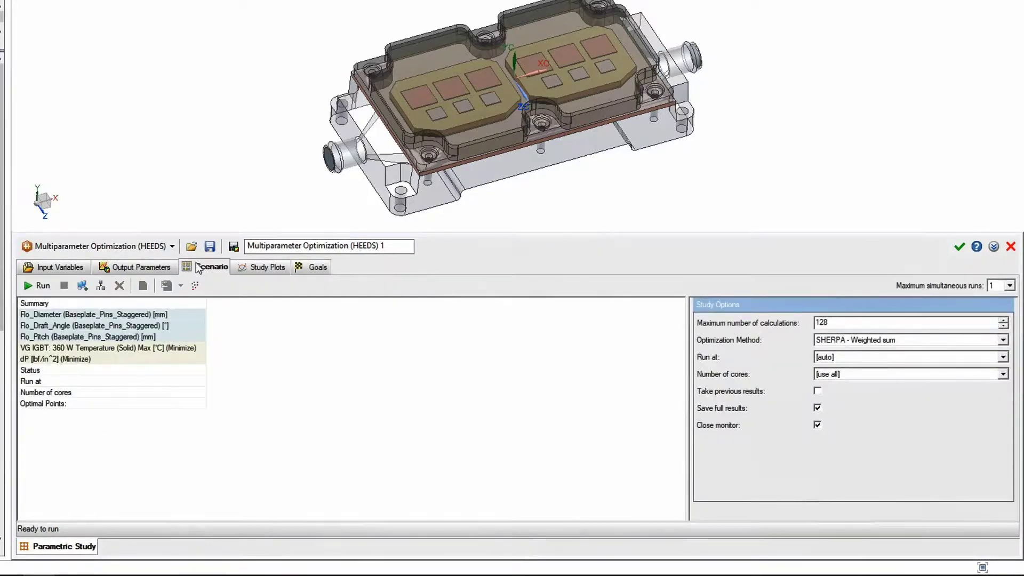
- Set maximum calculations to 40 with the SHERPA - Pareto front method and run the study
key("Tab")
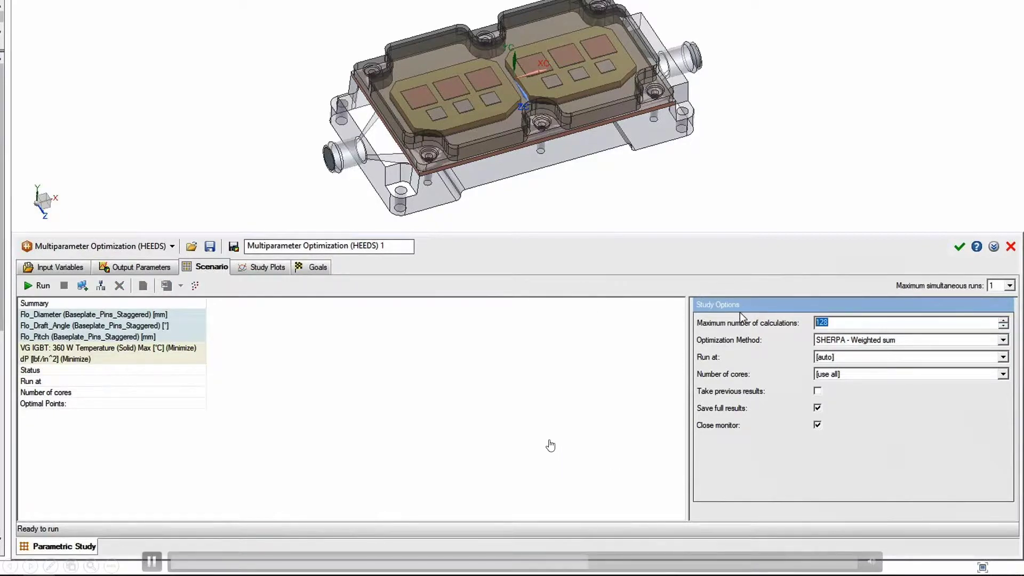
type("40")
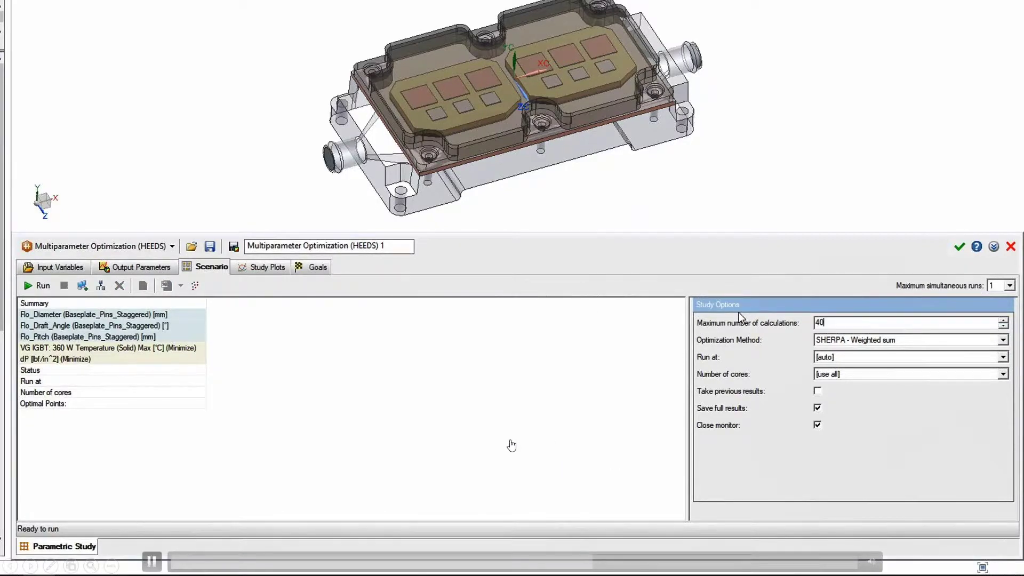
left_click(920, 341)
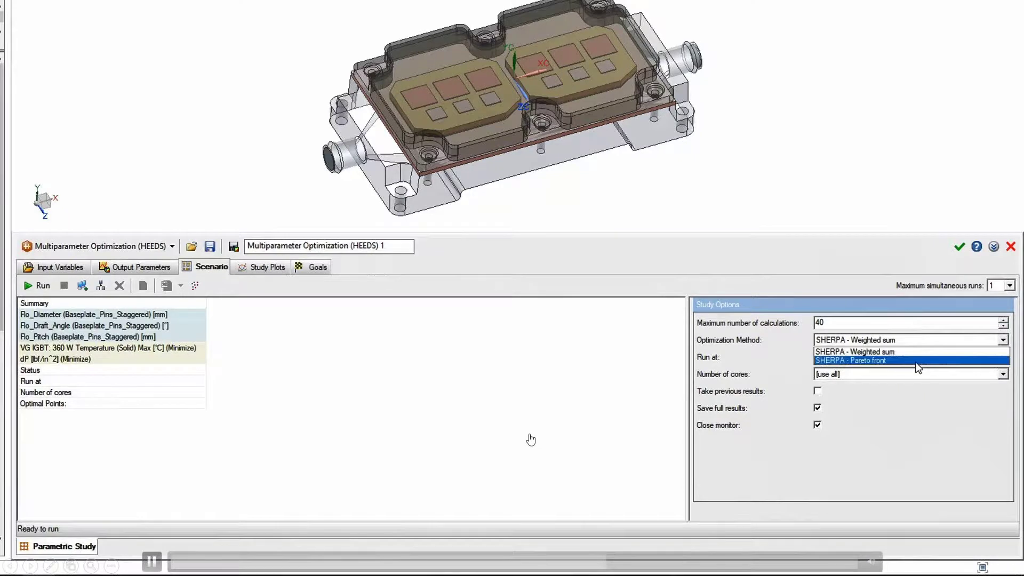
left_click(917, 357)
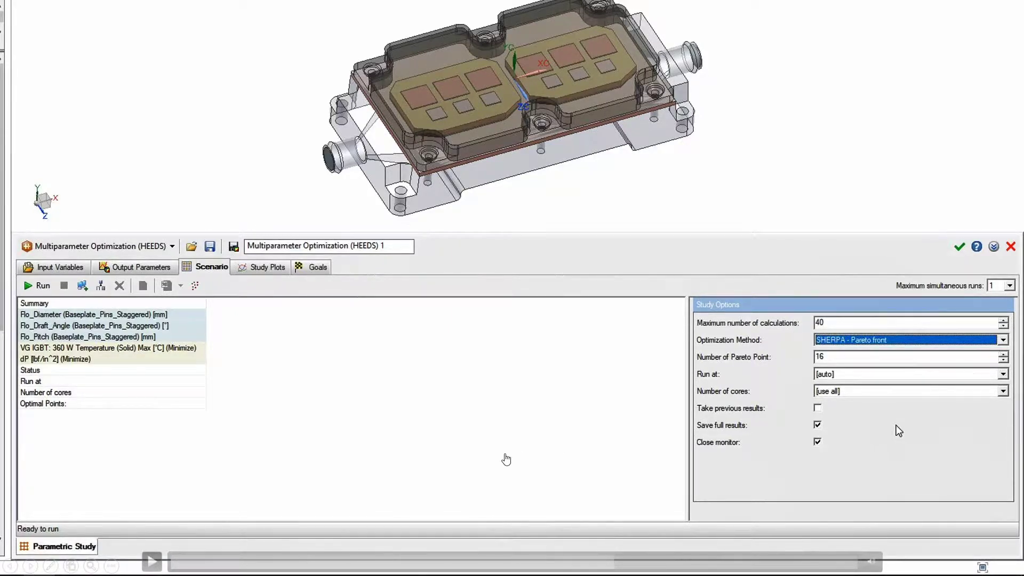
key("space")
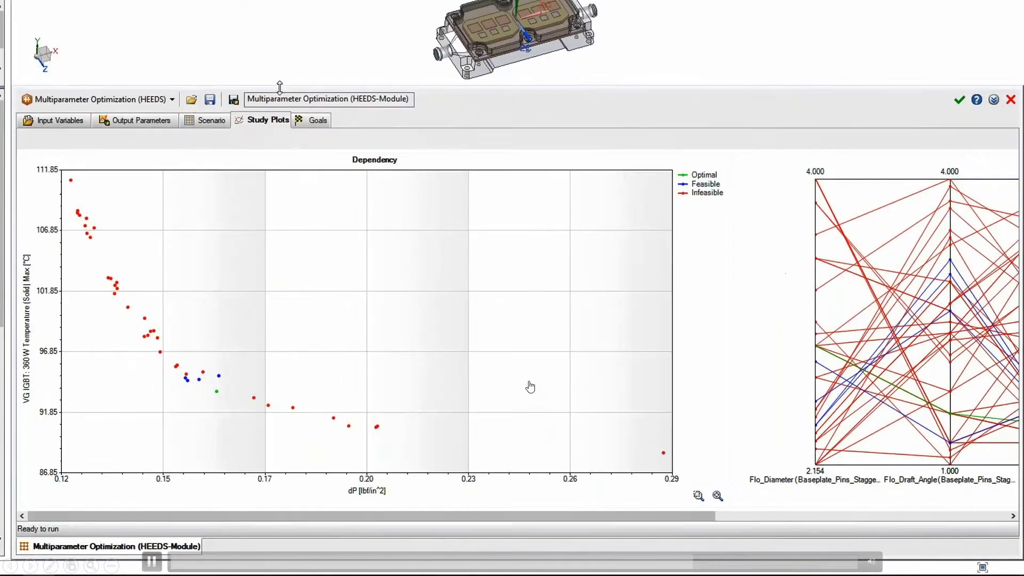
- Show the IGBT temperature versus dP dependency plot and read Optimum 37 (dP 0.160, 93.58 °C)
left_click(515, 389)
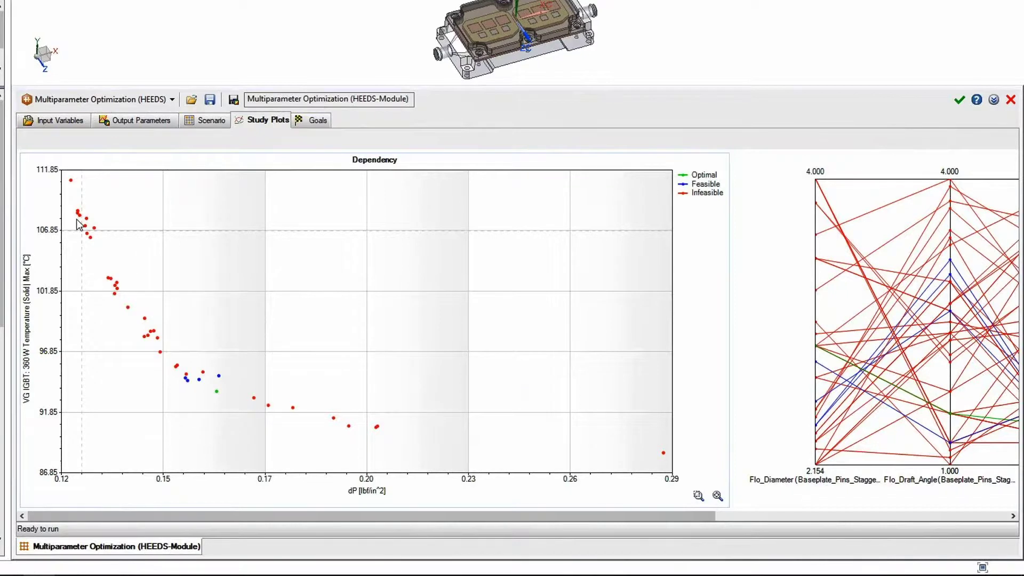
mouse_move(125, 329)
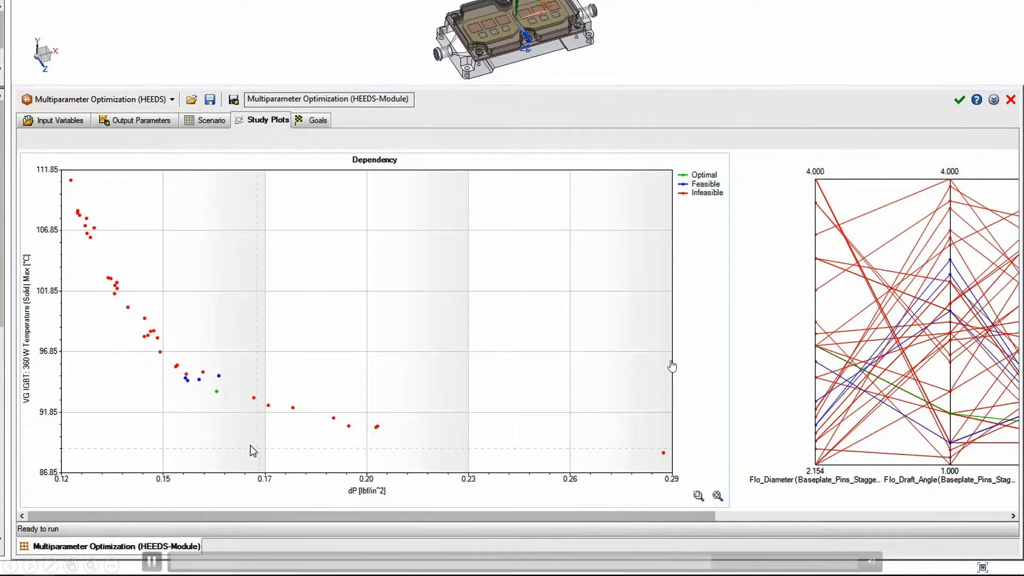
mouse_move(187, 382)
mouse_move(218, 395)
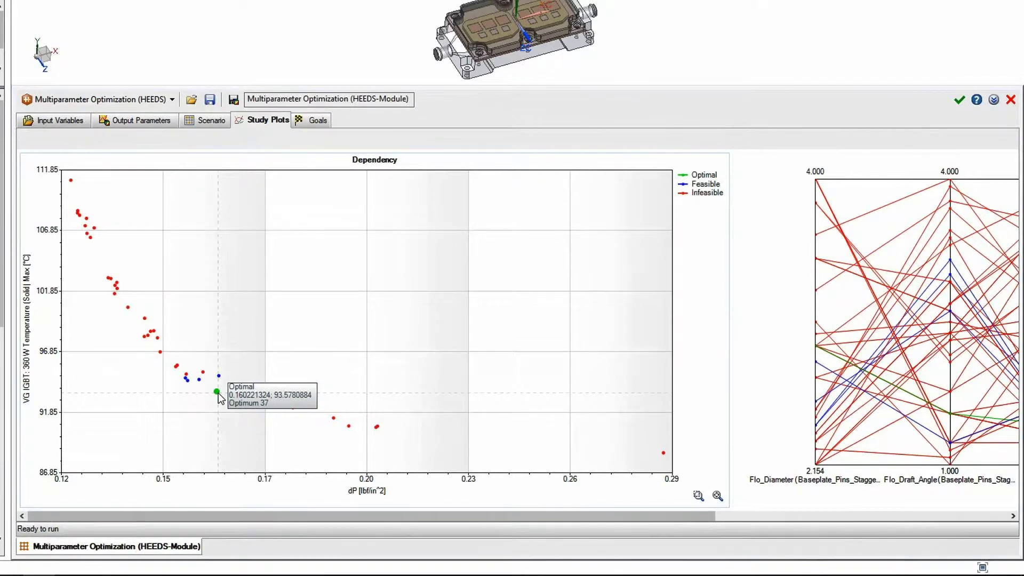
- Create a new project from the Optimum 37 design point
left_click(203, 121)
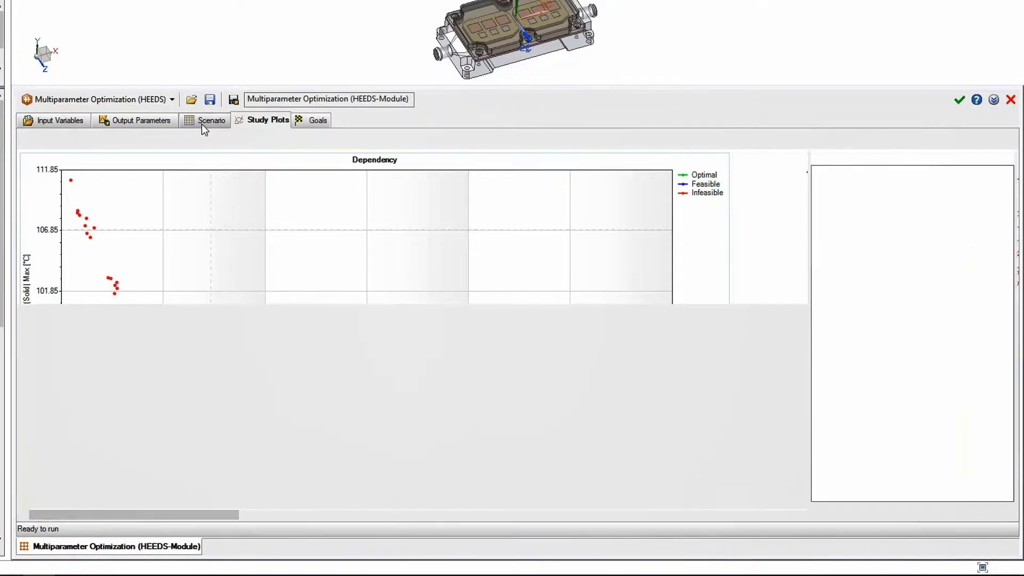
left_click_drag(168, 515, 637, 527)
left_click(573, 157)
right_click(577, 158)
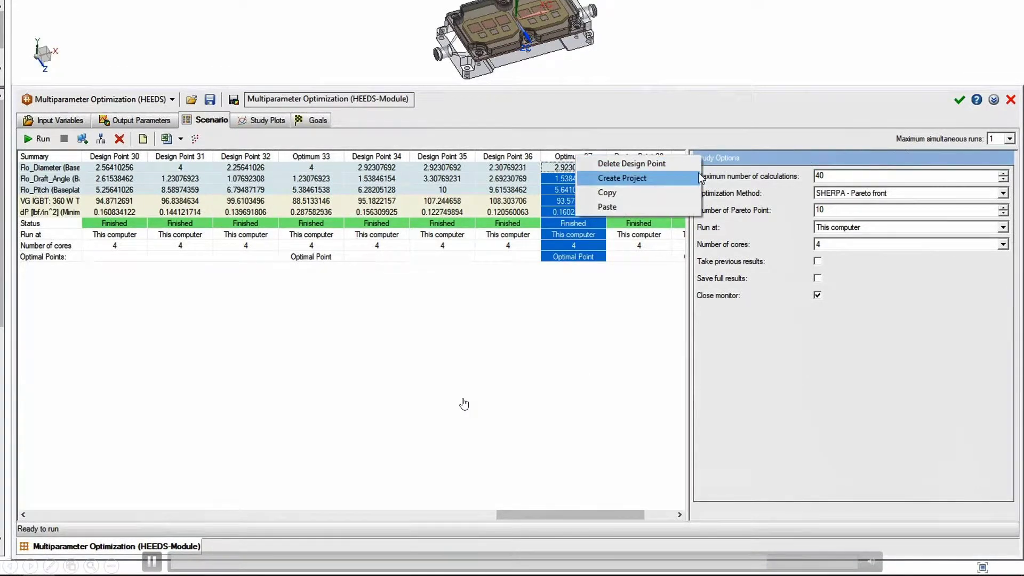
left_click(670, 181)
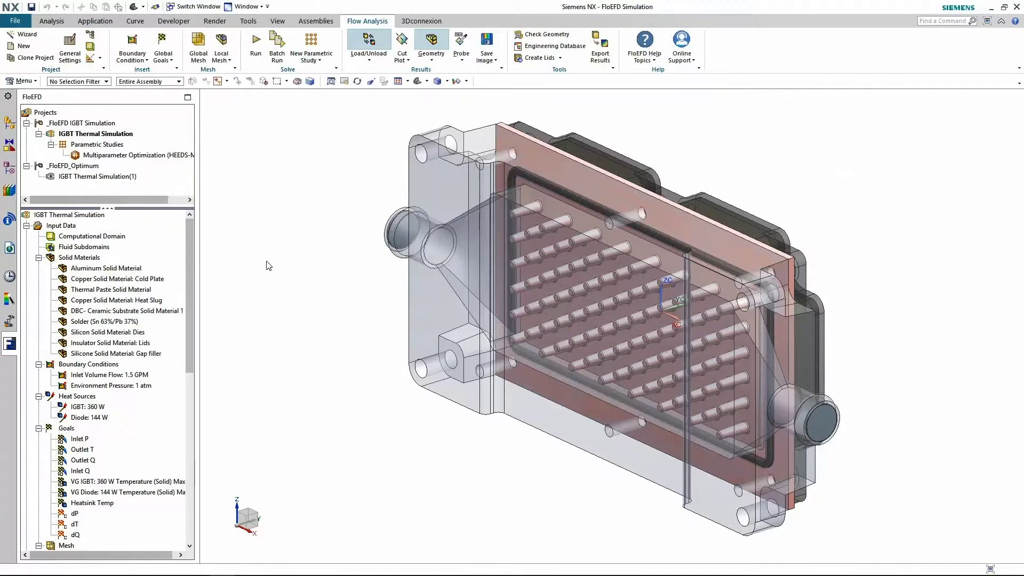
- Activate IGBT Thermal Simulation(1) and hide the housing to expose Baseplate_Optimum
double_click(101, 176)
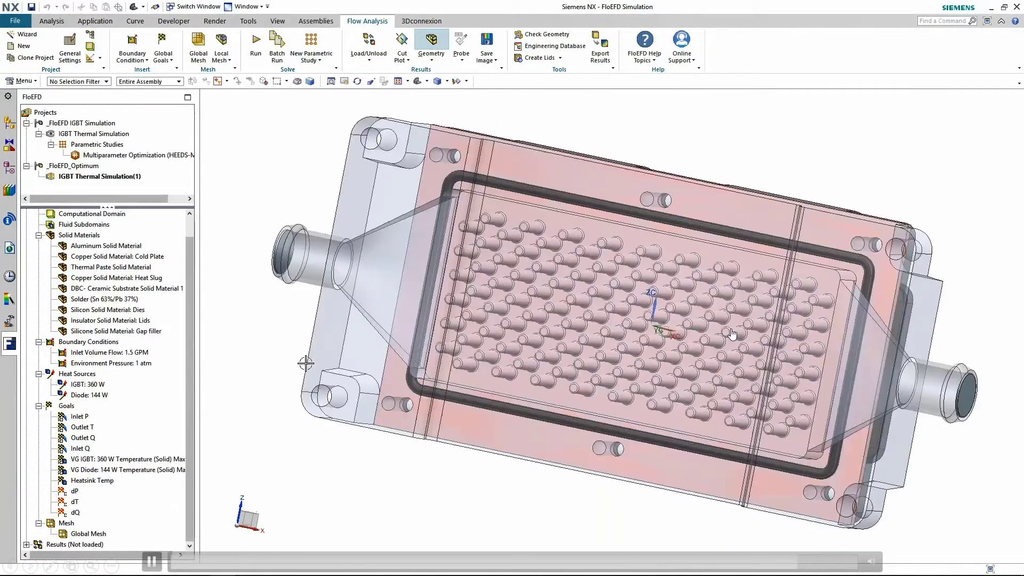
left_click(9, 123)
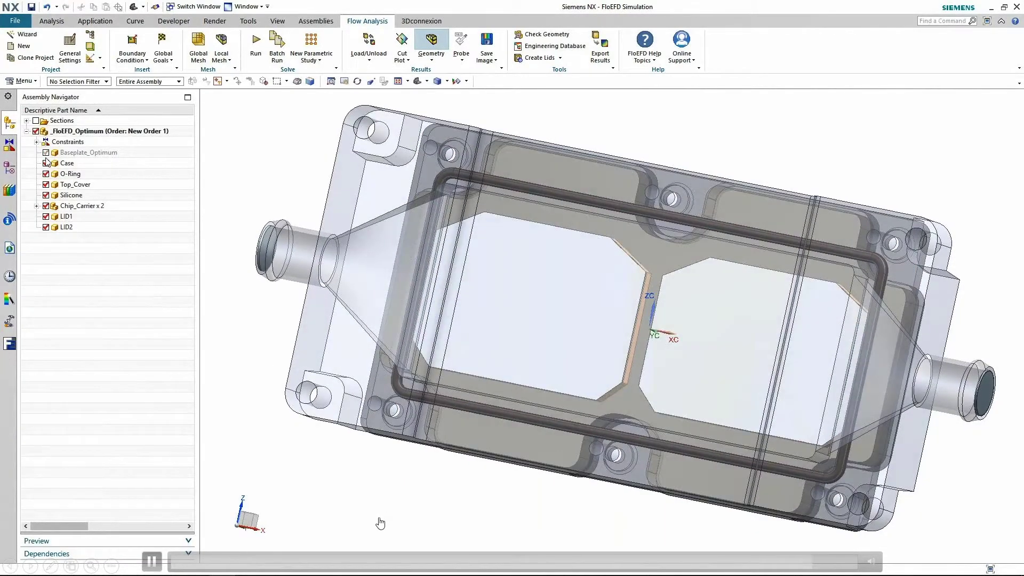
left_click(45, 163)
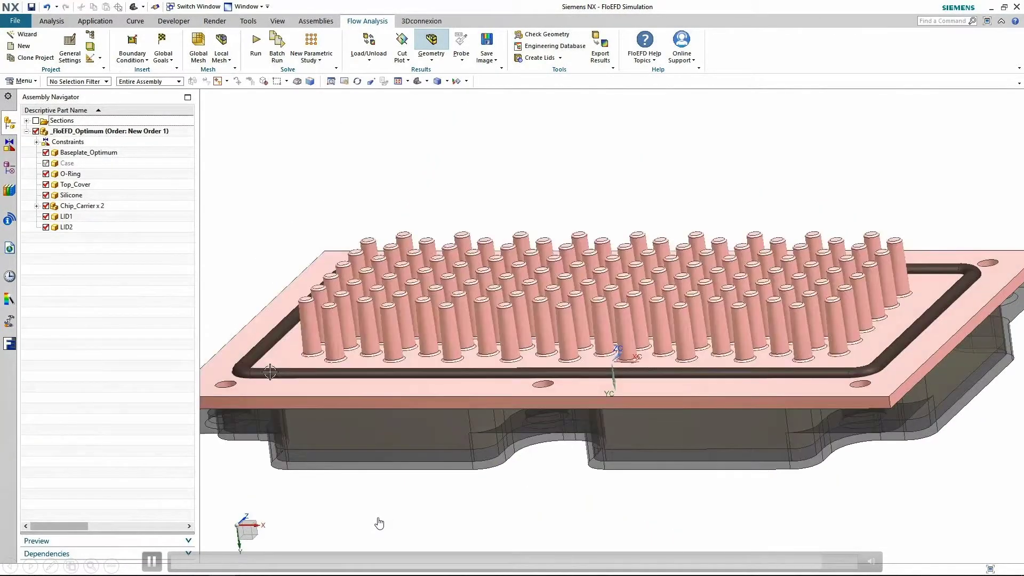